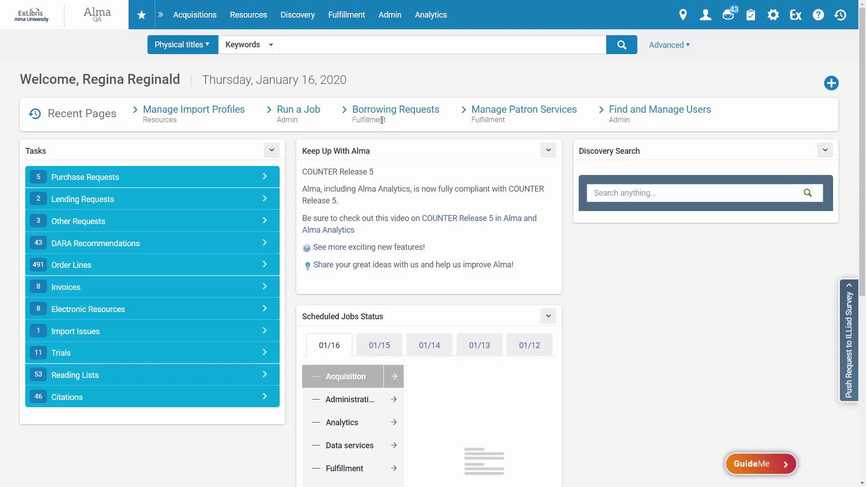
Search physical titles for 'Spinoza' and open the second result in the record editor
{"action": "left_click", "coordinate": [364, 45]}
{"action": "type", "text": "Spinoza"}
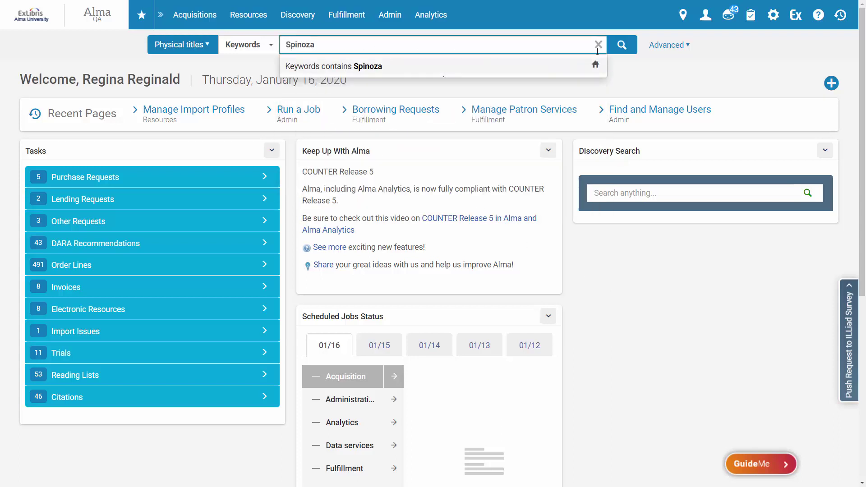
{"action": "left_click", "coordinate": [615, 53]}
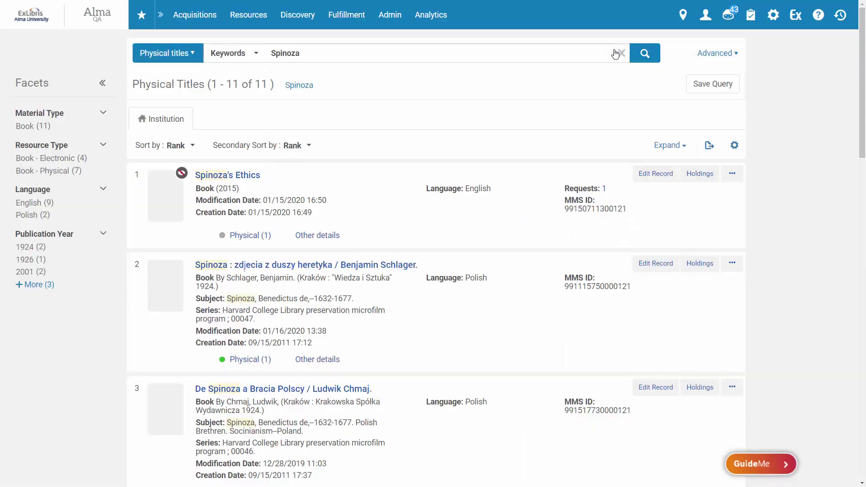
{"action": "left_click", "coordinate": [653, 266]}
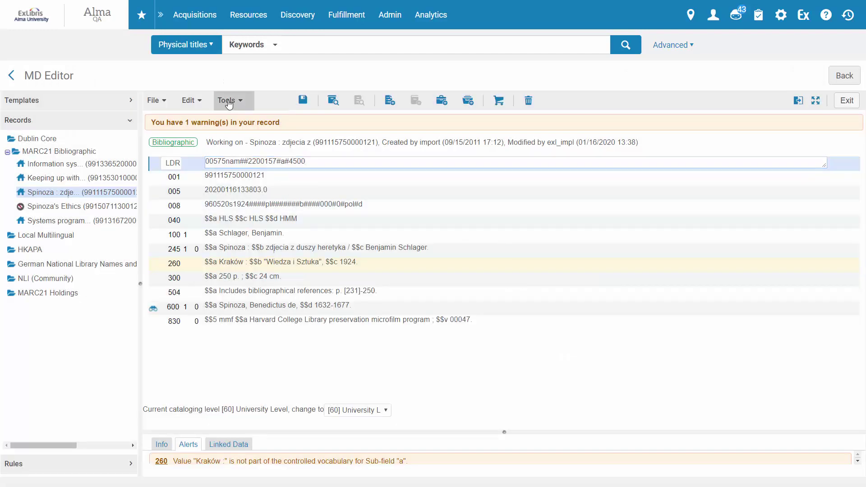
Tag the record 'Suppress from external search' via Set Management Tags and save it
{"action": "left_click", "coordinate": [229, 101]}
{"action": "mouse_move", "coordinate": [292, 310]}
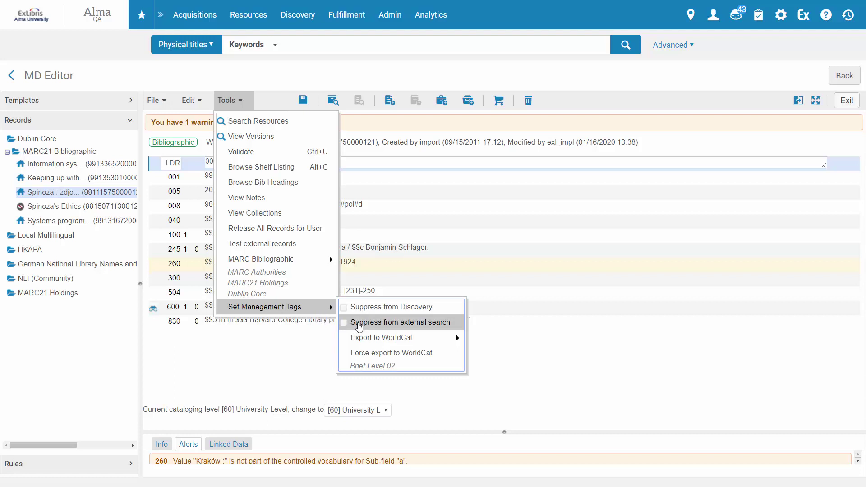
{"action": "left_click", "coordinate": [358, 323]}
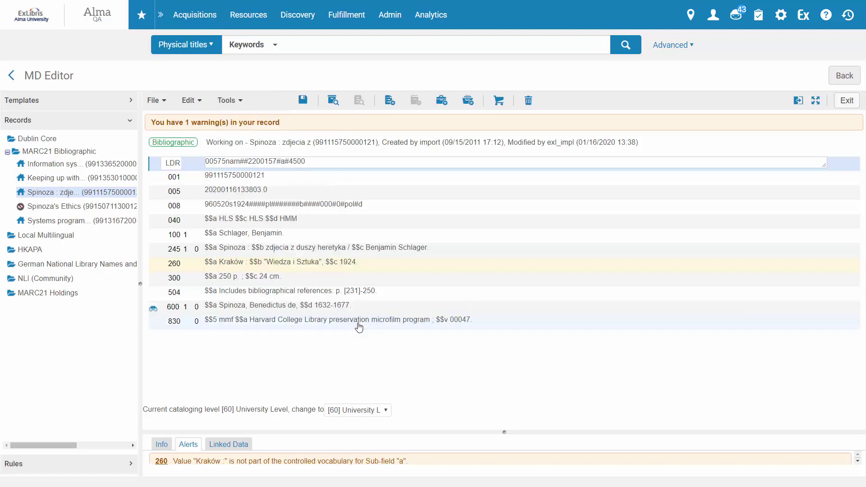
{"action": "left_click", "coordinate": [300, 102]}
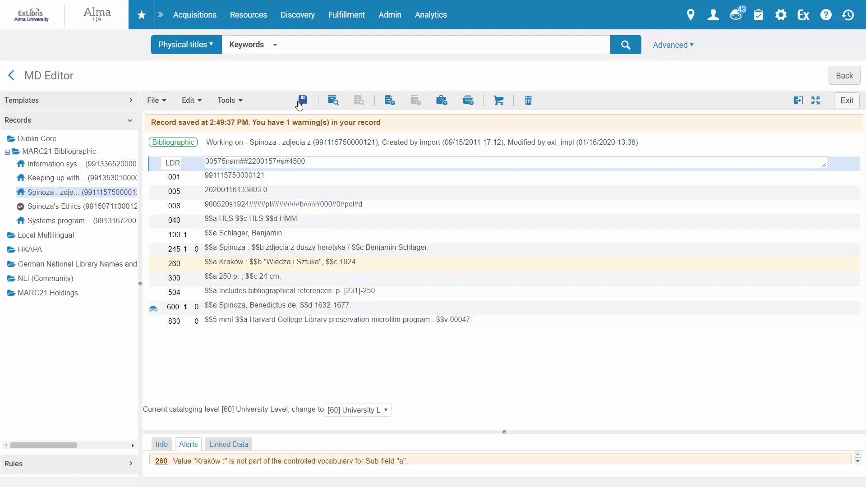
Pick the Set Management Tags job, filtered by 'Tags', and the '25 records imported_07/20/2019 19:53' set
{"action": "left_click", "coordinate": [396, 15]}
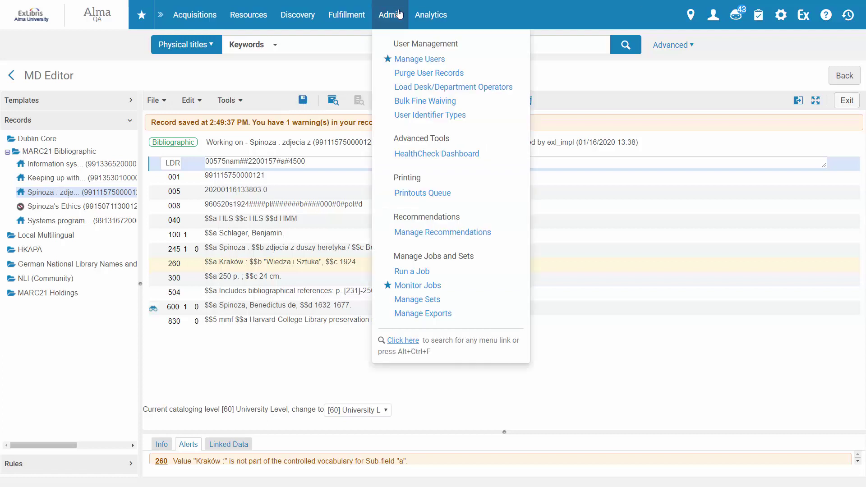
{"action": "left_click", "coordinate": [415, 271]}
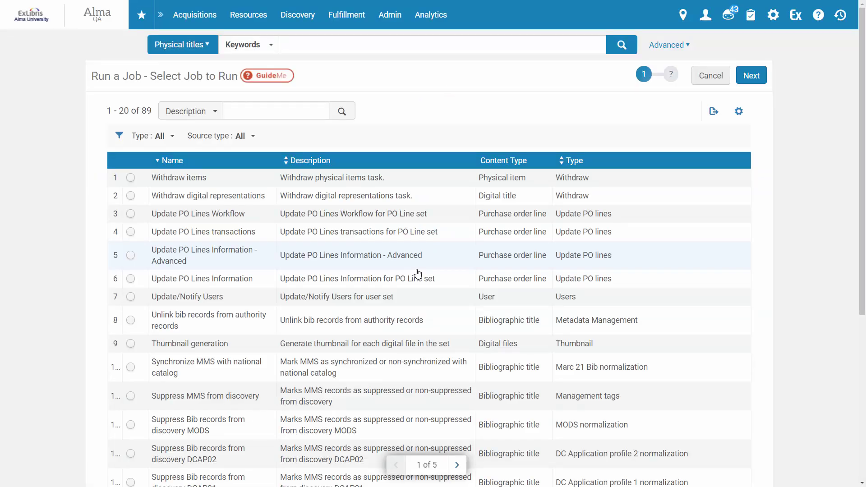
{"action": "left_click", "coordinate": [241, 112]}
{"action": "type", "text": "T"}
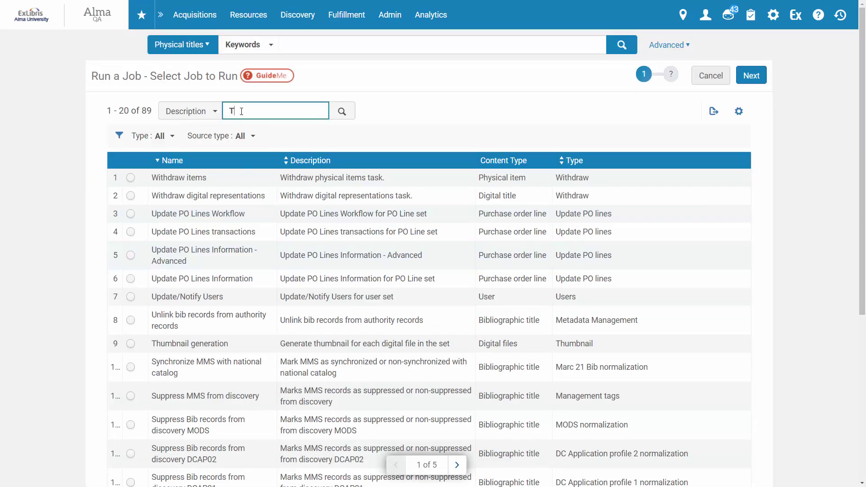
{"action": "type", "text": "ags"}
{"action": "key", "text": "Return"}
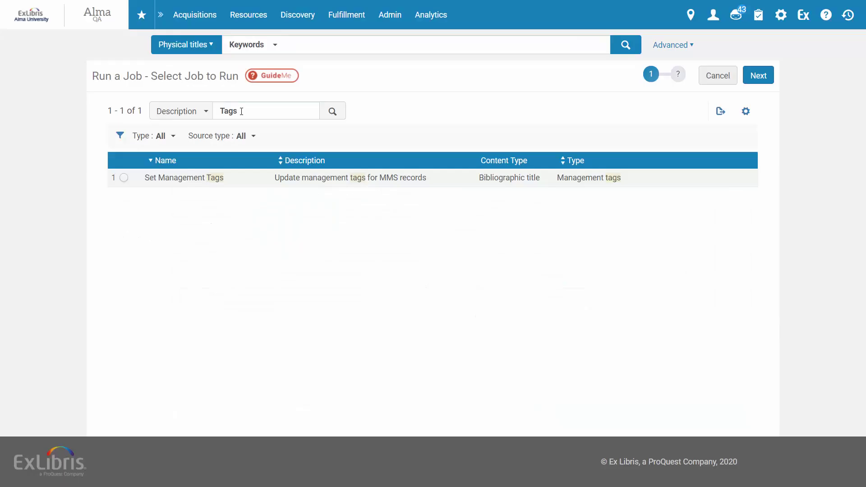
{"action": "left_click", "coordinate": [124, 177]}
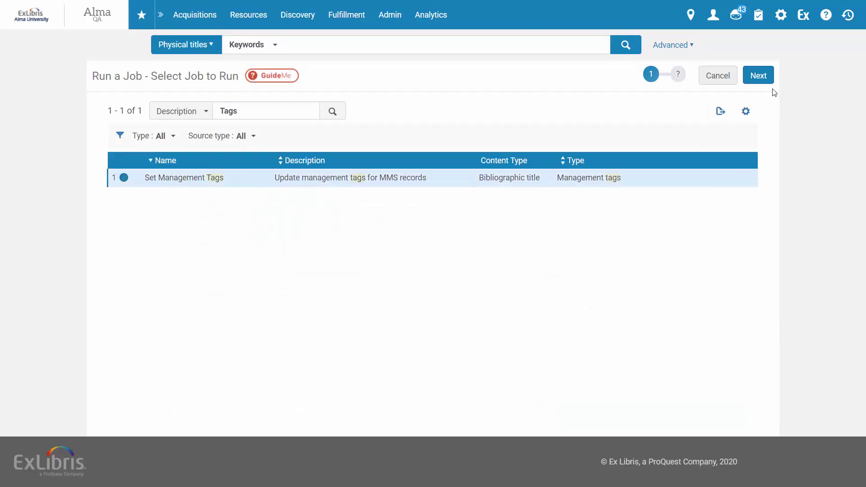
{"action": "left_click", "coordinate": [760, 75]}
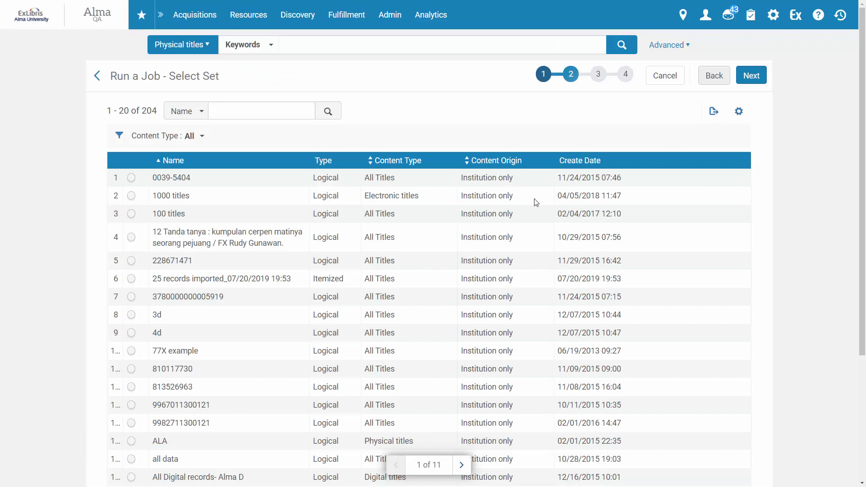
{"action": "left_click", "coordinate": [132, 279]}
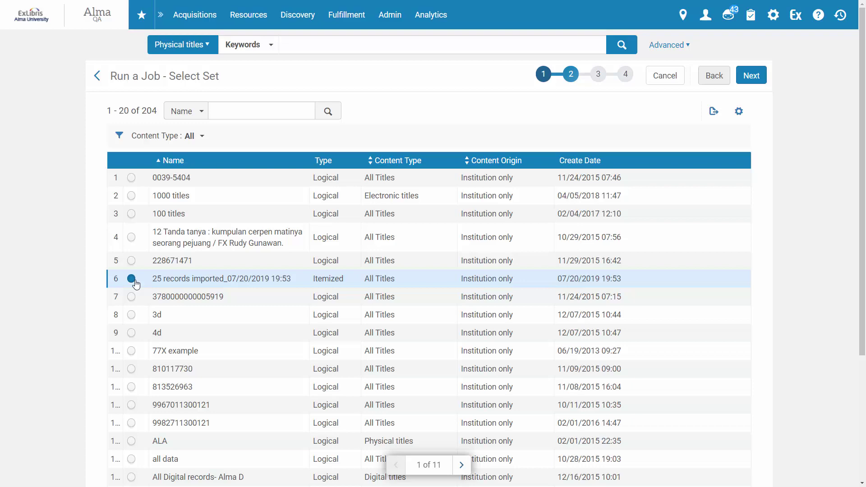
Set the job's Suppress from external search parameter to Yes and submit the job
{"action": "left_click", "coordinate": [748, 75]}
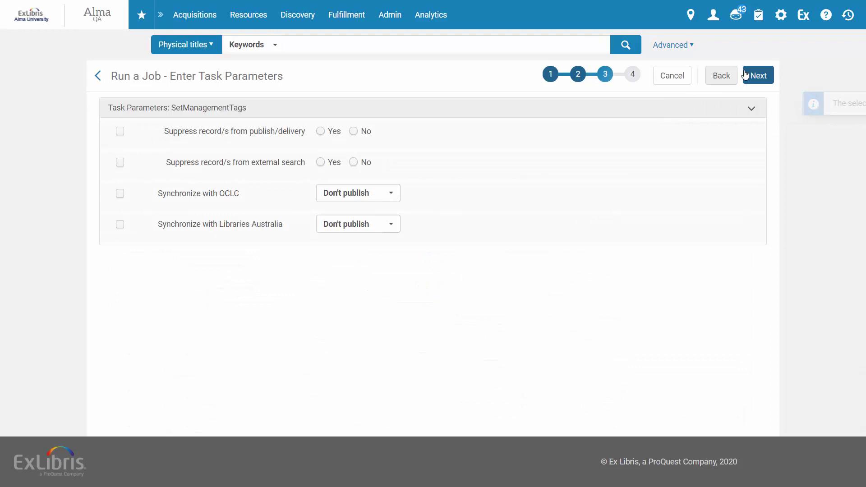
{"action": "left_click", "coordinate": [120, 163]}
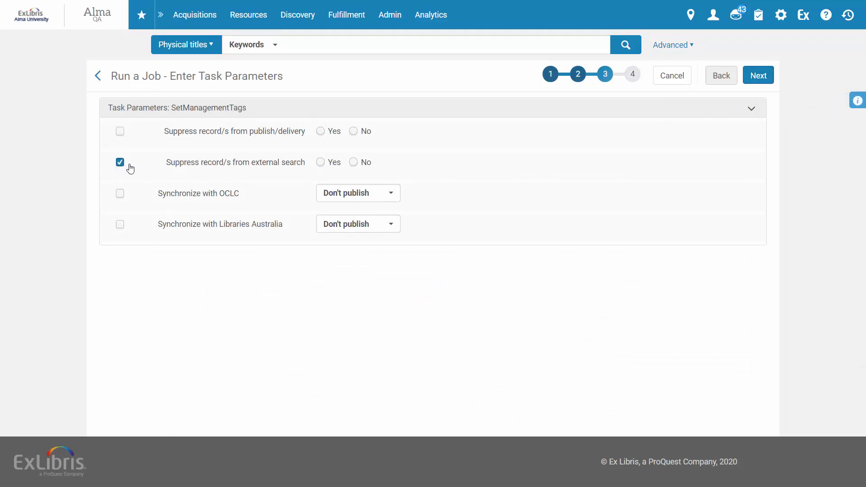
{"action": "left_click", "coordinate": [321, 162]}
{"action": "left_click", "coordinate": [757, 76]}
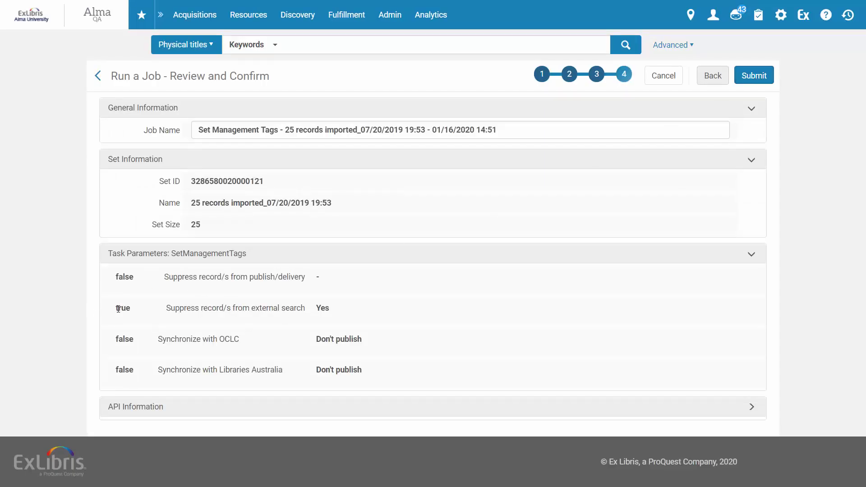
{"action": "left_click", "coordinate": [752, 81]}
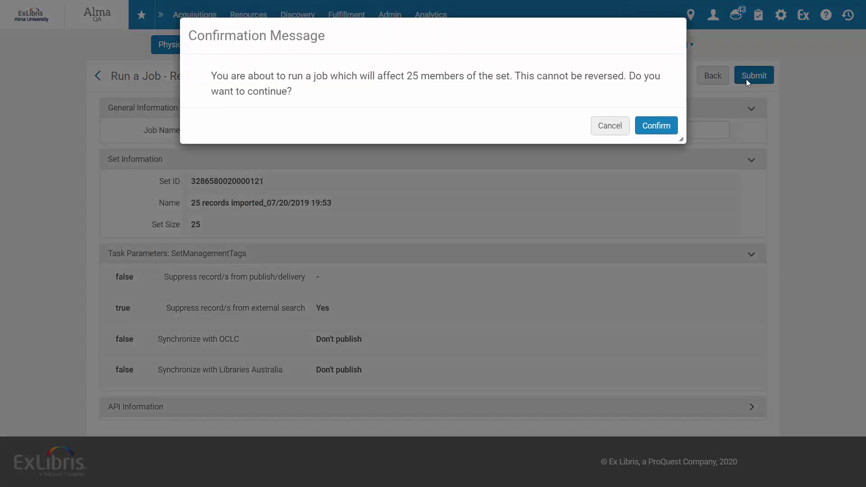
{"action": "left_click", "coordinate": [652, 129]}
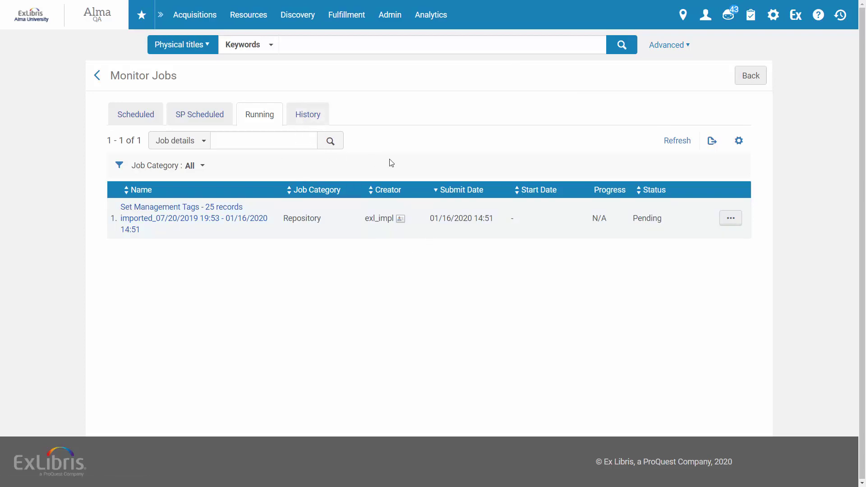
Open the finished job's report showing 25 records processed successfully
{"action": "left_click", "coordinate": [318, 120]}
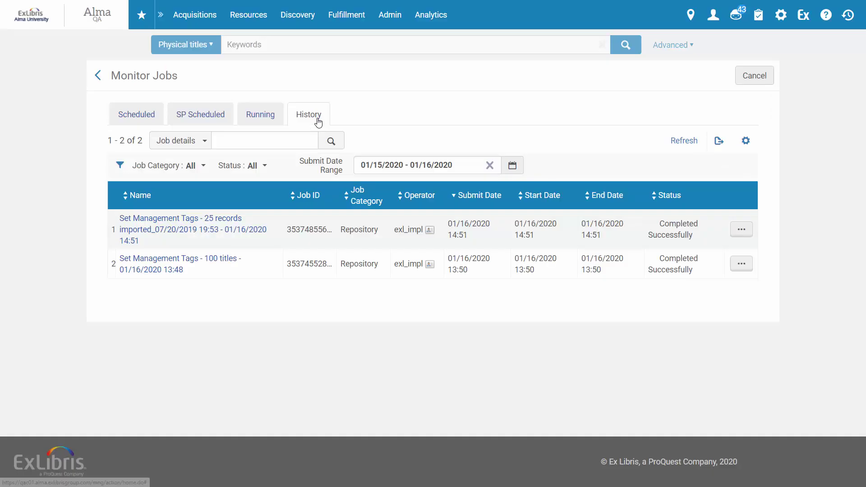
{"action": "left_click", "coordinate": [731, 230]}
{"action": "left_click", "coordinate": [699, 256]}
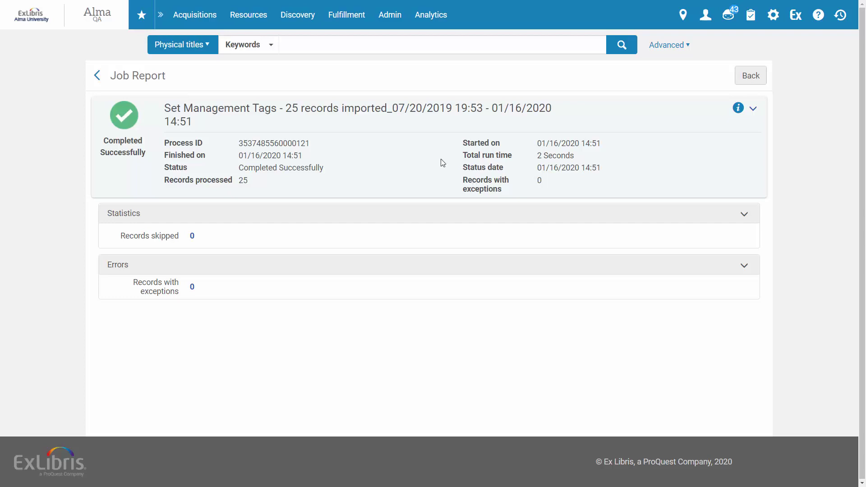
In the first import profile's Set Management Tags settings, keep external search suppression Unconditionally and save
{"action": "left_click", "coordinate": [234, 16]}
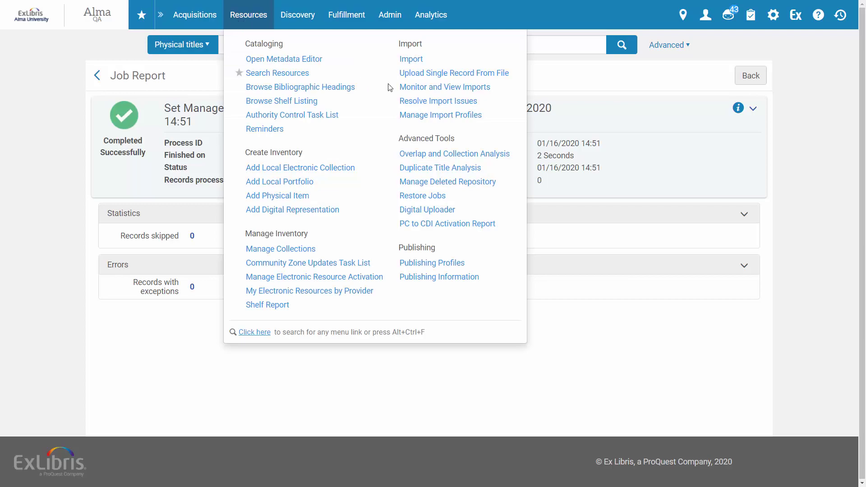
{"action": "left_click", "coordinate": [444, 115]}
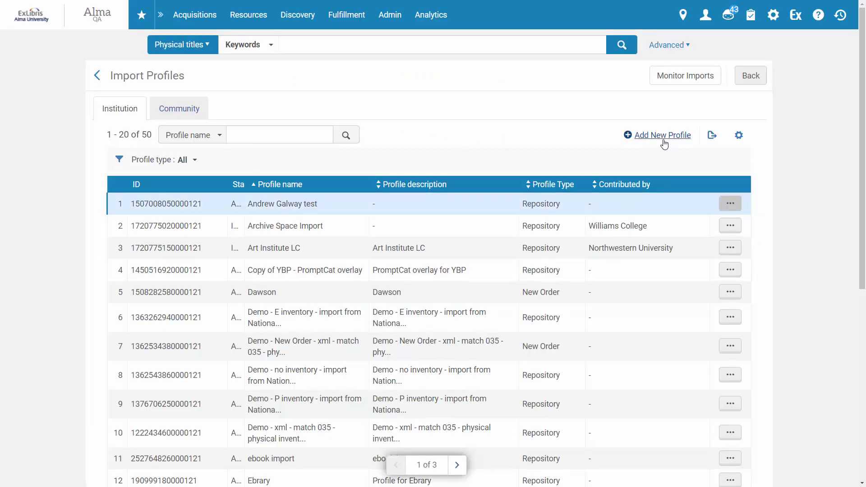
{"action": "left_click", "coordinate": [730, 203]}
{"action": "left_click", "coordinate": [686, 232]}
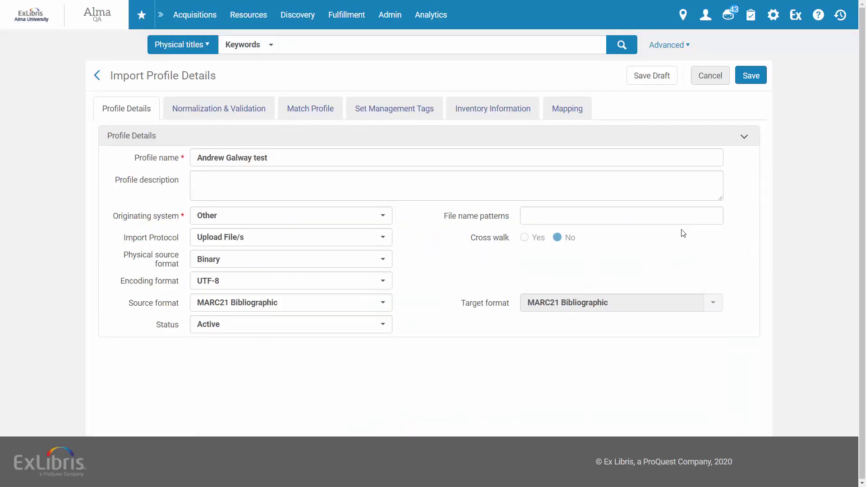
{"action": "left_click", "coordinate": [392, 117]}
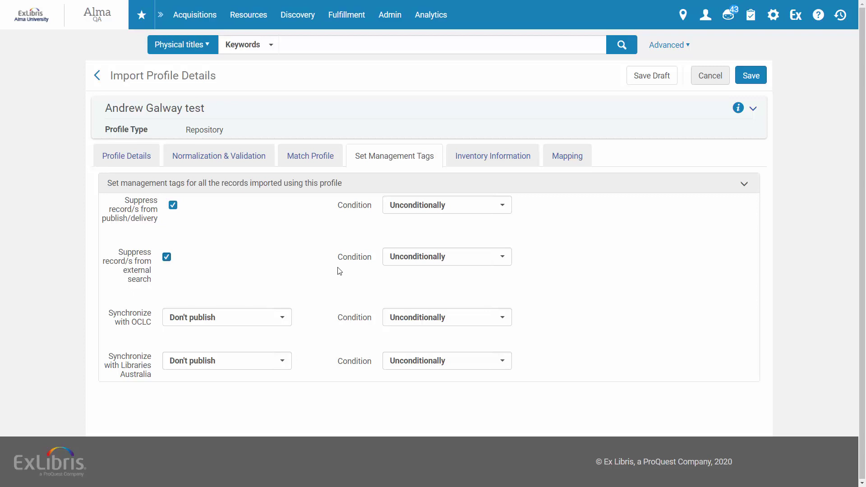
{"action": "left_click", "coordinate": [495, 258]}
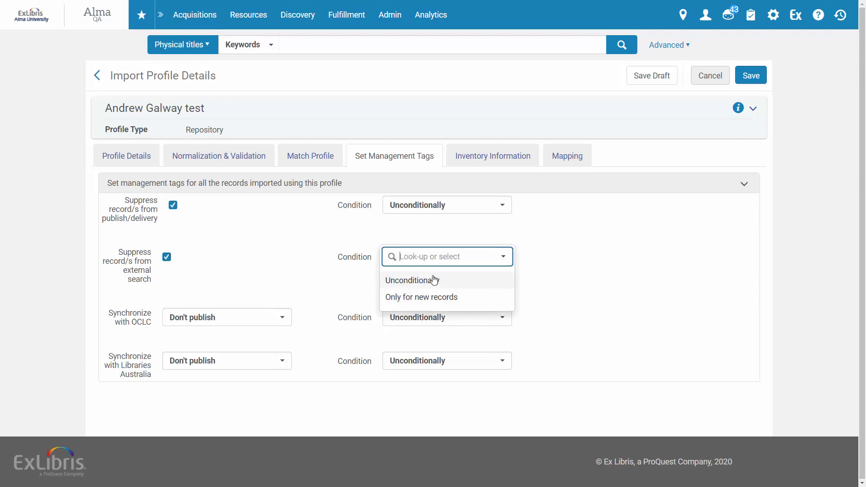
{"action": "left_click", "coordinate": [531, 263]}
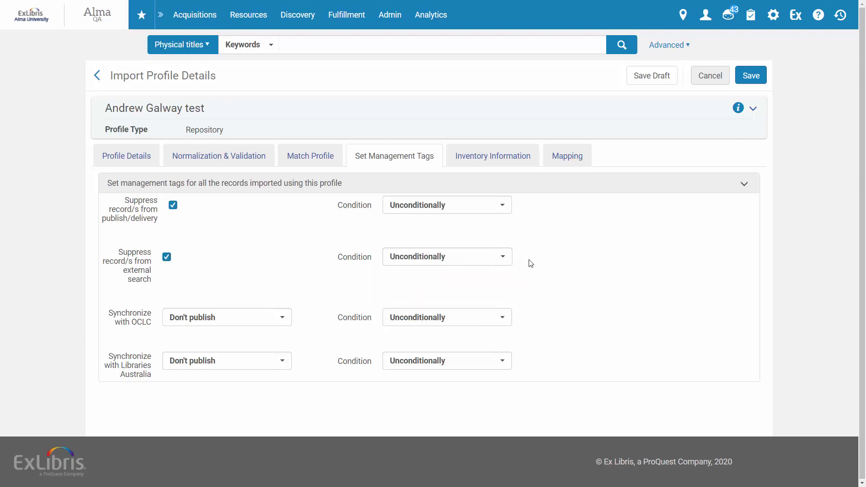
{"action": "left_click", "coordinate": [747, 80]}
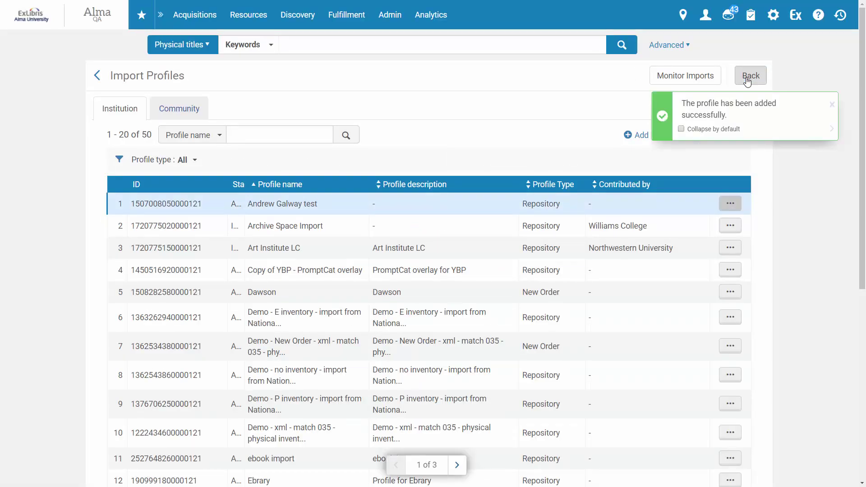
Run an advanced All titles search for Tag Suppressed From External Search equals Yes
{"action": "left_click", "coordinate": [671, 46]}
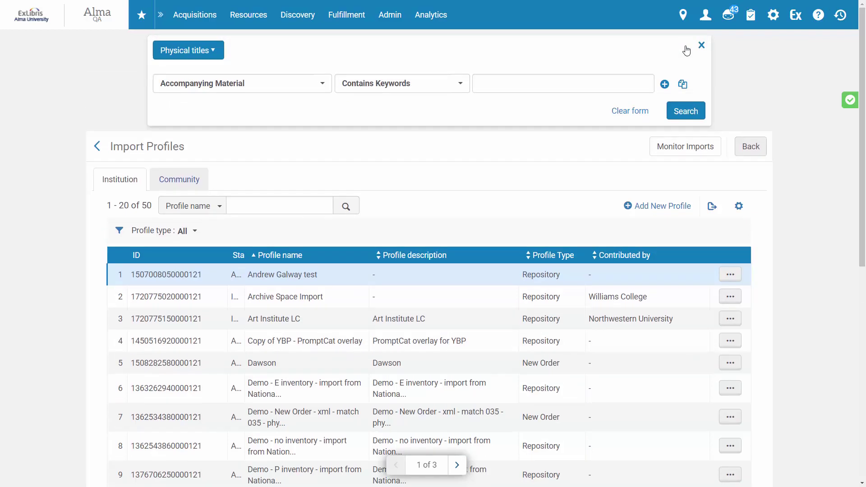
{"action": "left_click", "coordinate": [195, 52]}
{"action": "left_click", "coordinate": [183, 72]}
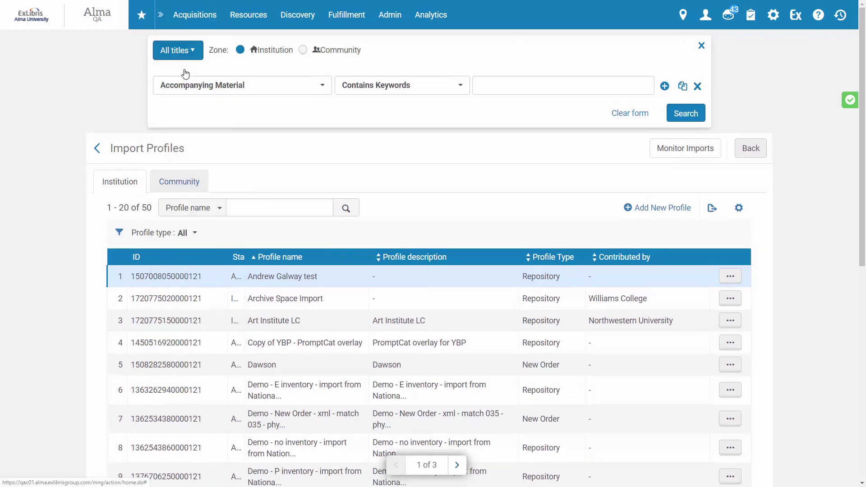
{"action": "left_click", "coordinate": [322, 87]}
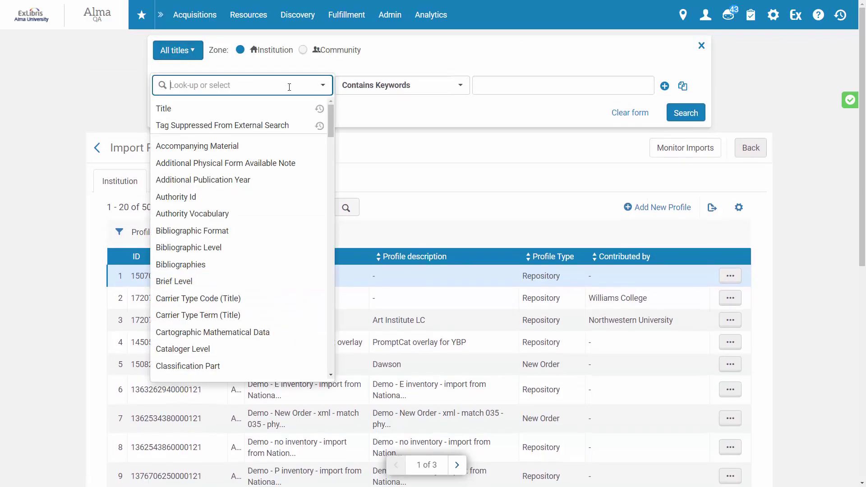
{"action": "left_click_drag", "start_coordinate": [330, 117], "coordinate": [335, 297]}
{"action": "scroll", "coordinate": [326, 298], "scroll_direction": "down", "scroll_amount": 2}
{"action": "left_click", "coordinate": [222, 255]}
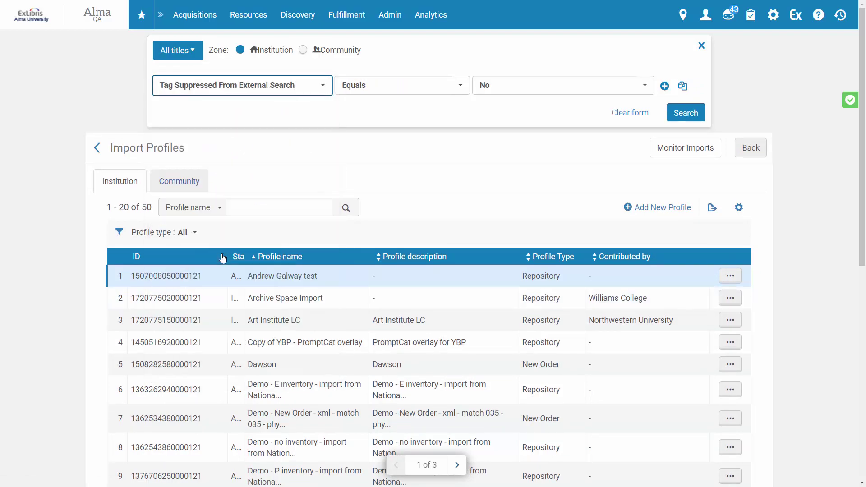
{"action": "left_click", "coordinate": [498, 85]}
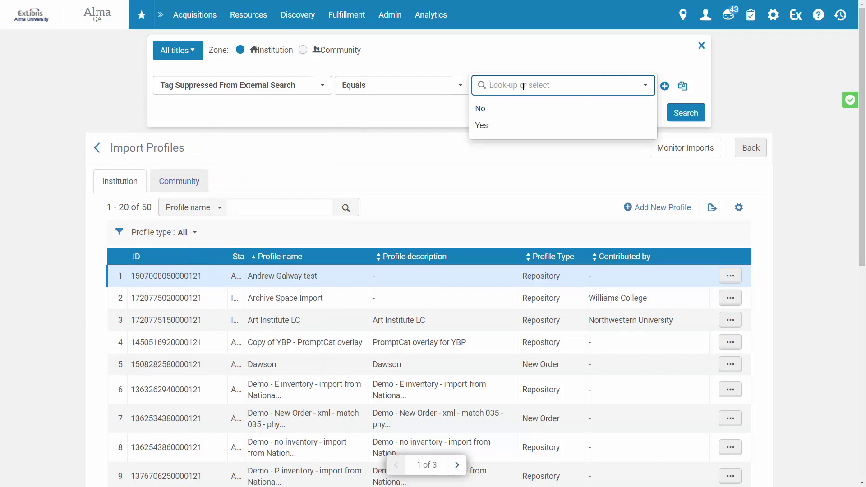
{"action": "left_click", "coordinate": [503, 125]}
{"action": "left_click", "coordinate": [671, 114]}
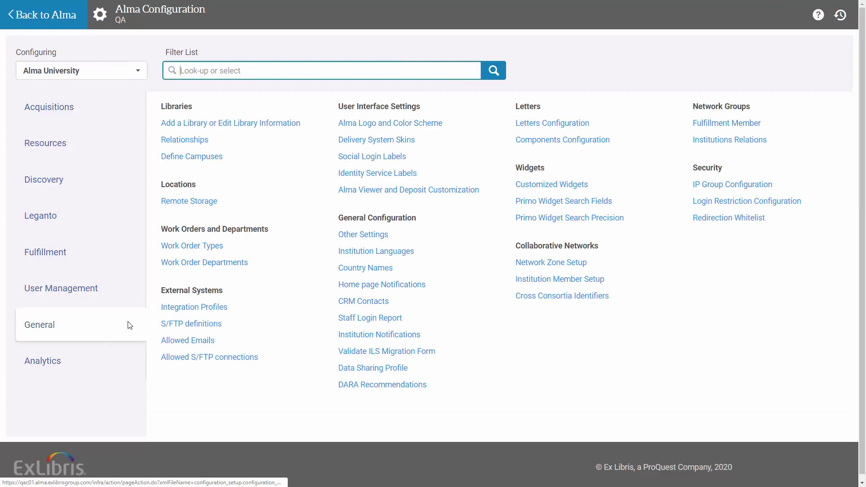
Enable 'Suppress record/s from external search' in the Demo Z3950 profile's Actions settings and save
{"action": "left_click", "coordinate": [178, 308]}
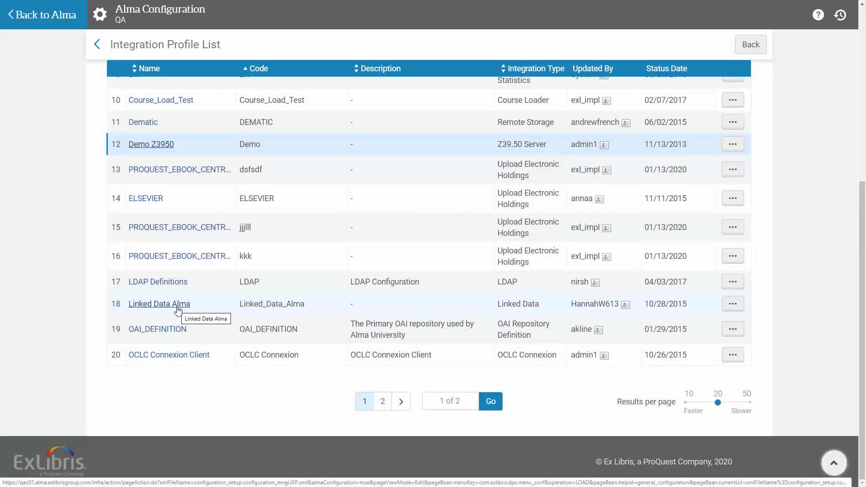
{"action": "scroll", "coordinate": [178, 309], "scroll_direction": "up", "scroll_amount": 4}
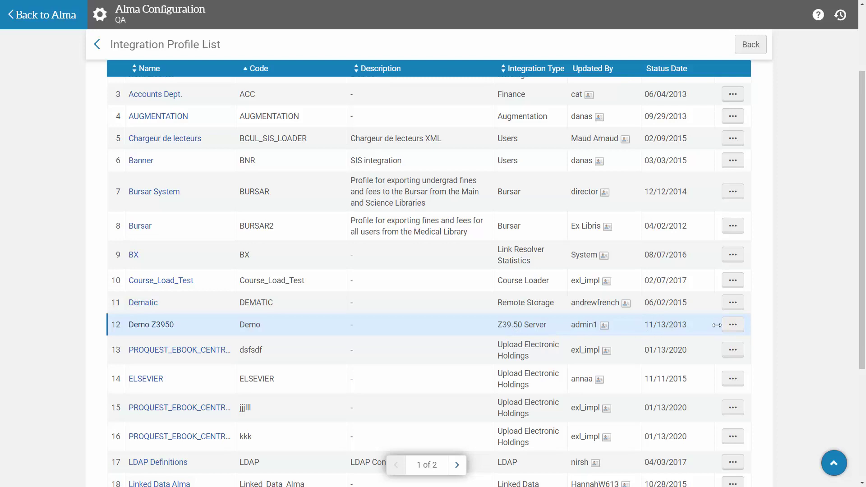
{"action": "left_click", "coordinate": [732, 325]}
{"action": "left_click", "coordinate": [694, 346]}
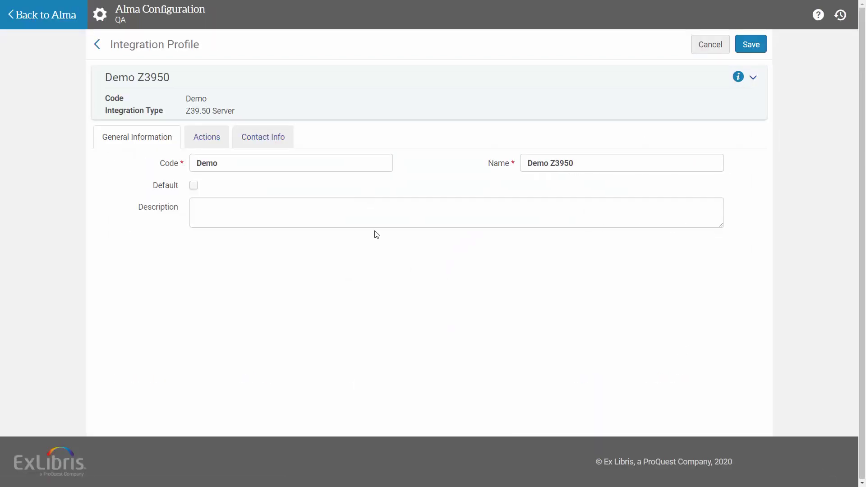
{"action": "left_click", "coordinate": [218, 144]}
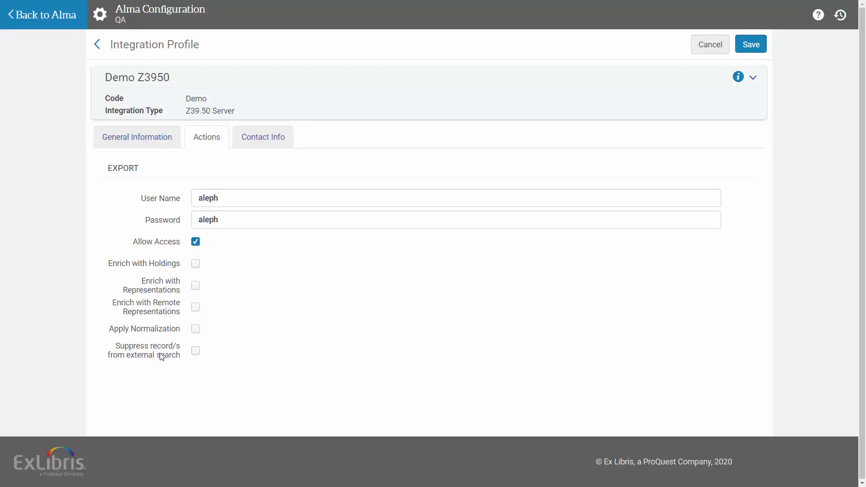
{"action": "left_click", "coordinate": [196, 353]}
{"action": "left_click", "coordinate": [751, 46]}
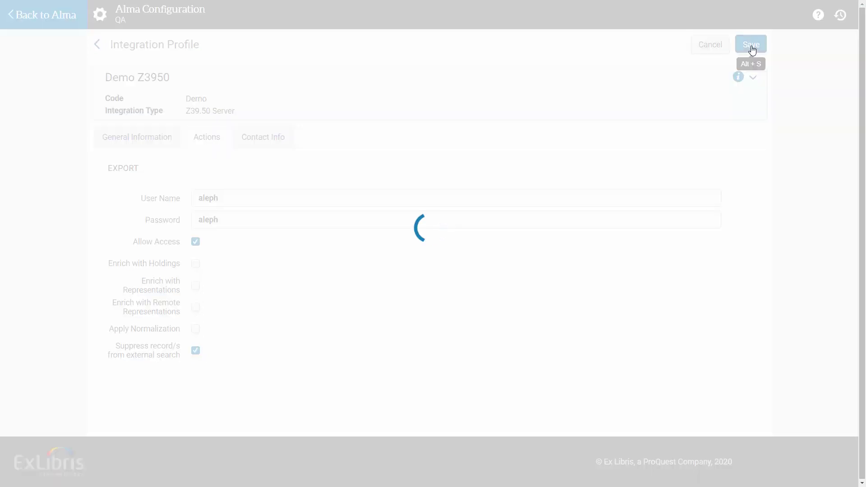